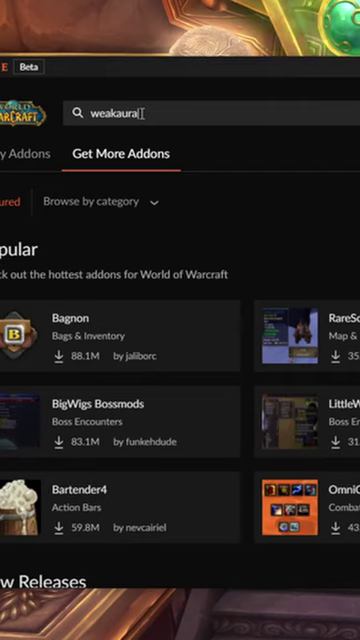
Search CurseForge for WeakAuras, view its details, and load the wago.io site.
key("Return")
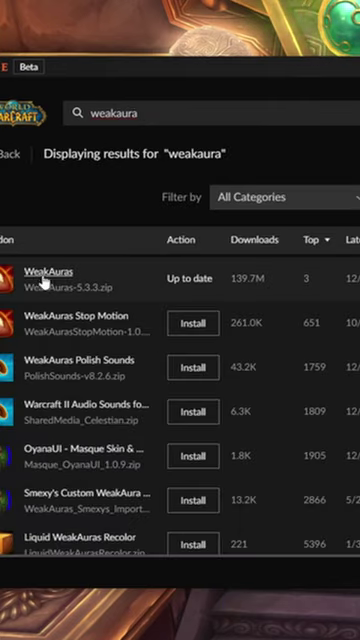
left_click(44, 280)
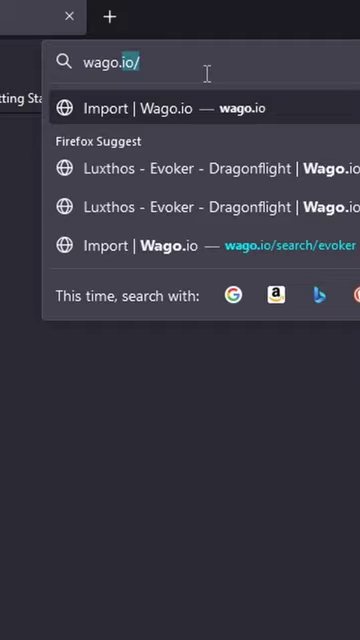
key("Return")
type("ortrl")
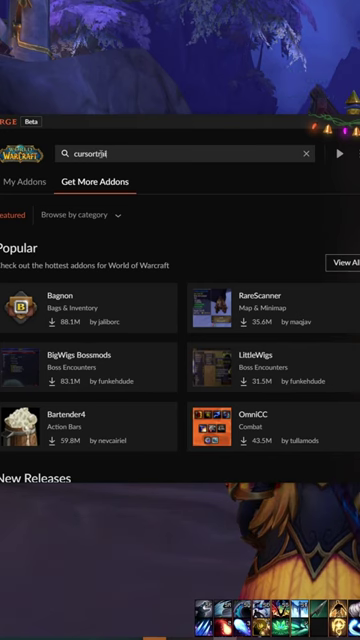
Find CursorTrail on CurseForge, then set its in-game trail model to Trail - Electric, Green Pulse.
key("Return")
left_click(37, 270)
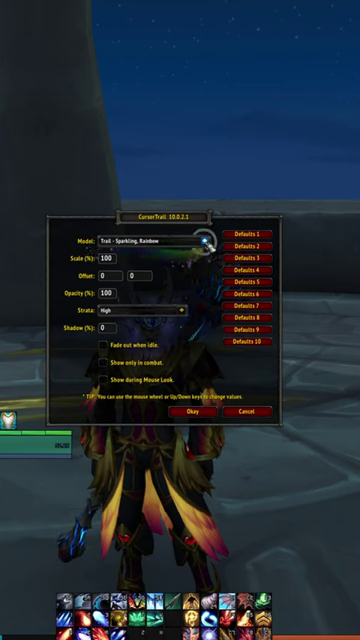
left_click(204, 242)
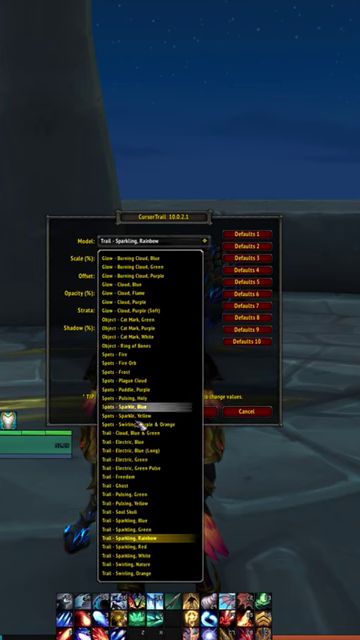
left_click(135, 467)
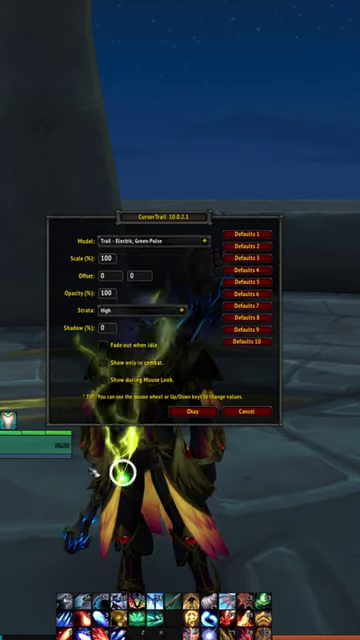